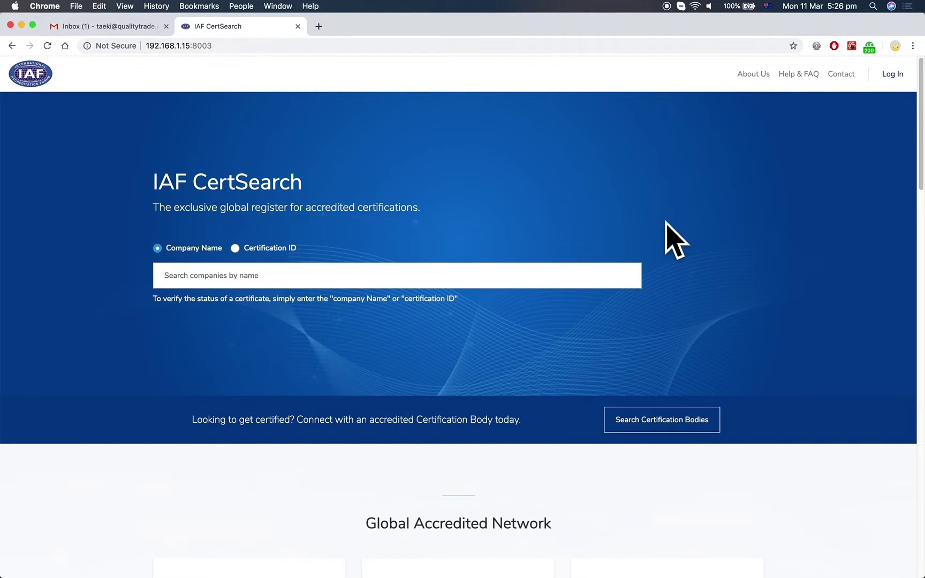
# - In Gmail, open the 'Company Activation - IAF' email and follow its Activate Account link
pyautogui.click(126, 32)
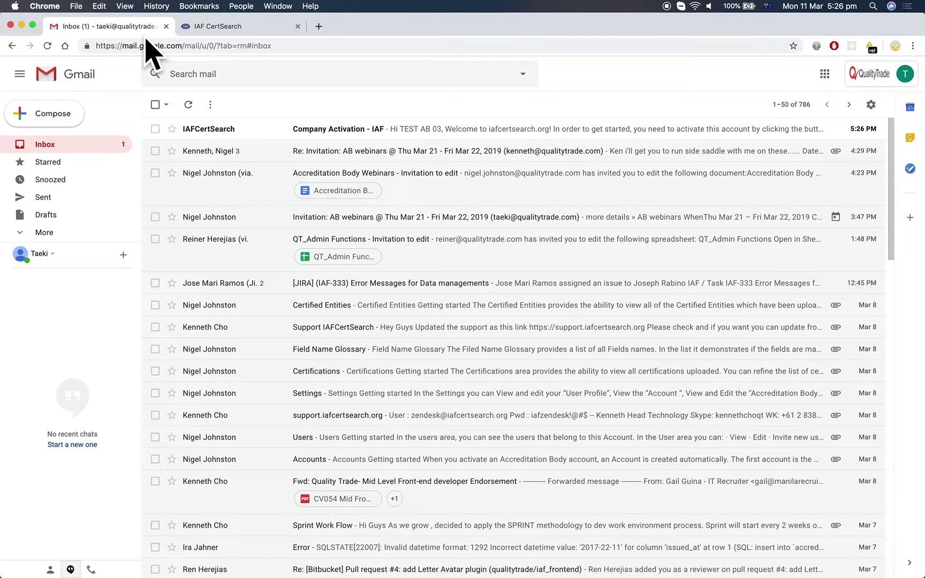
pyautogui.click(353, 131)
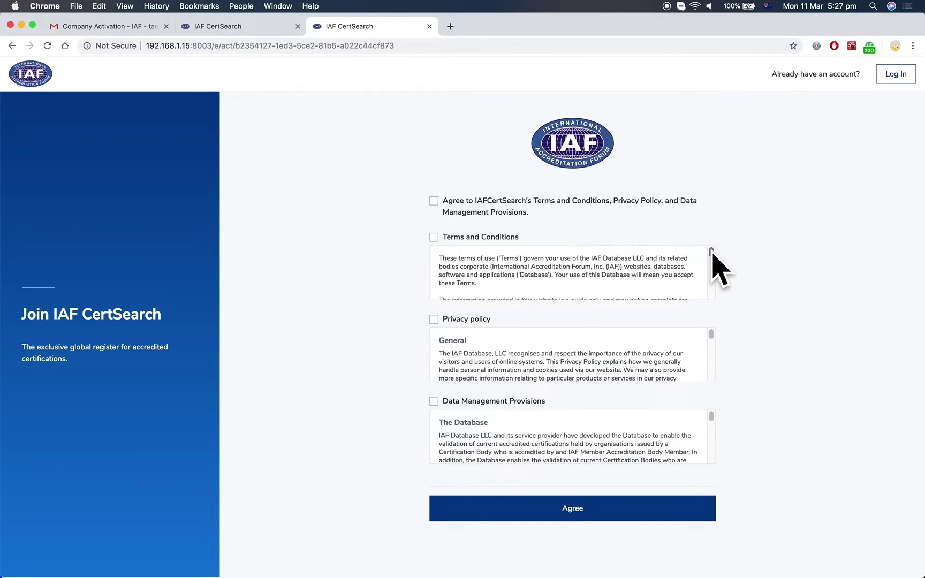
# - Tick Terms and Conditions, Privacy policy and Data Management Provisions, then agree to continue
pyautogui.moveTo(712, 253); pyautogui.dragTo(714, 297)
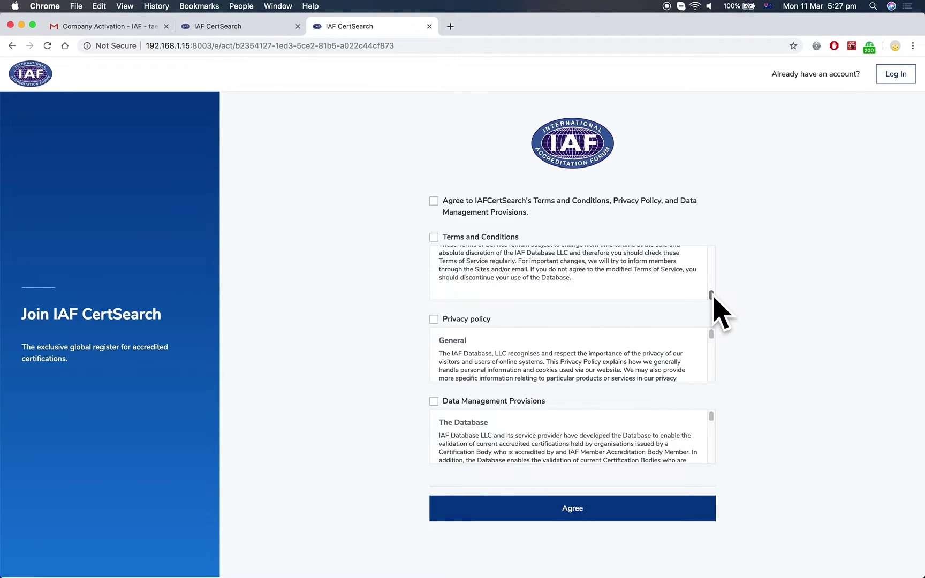
pyautogui.click(493, 239)
pyautogui.click(712, 345)
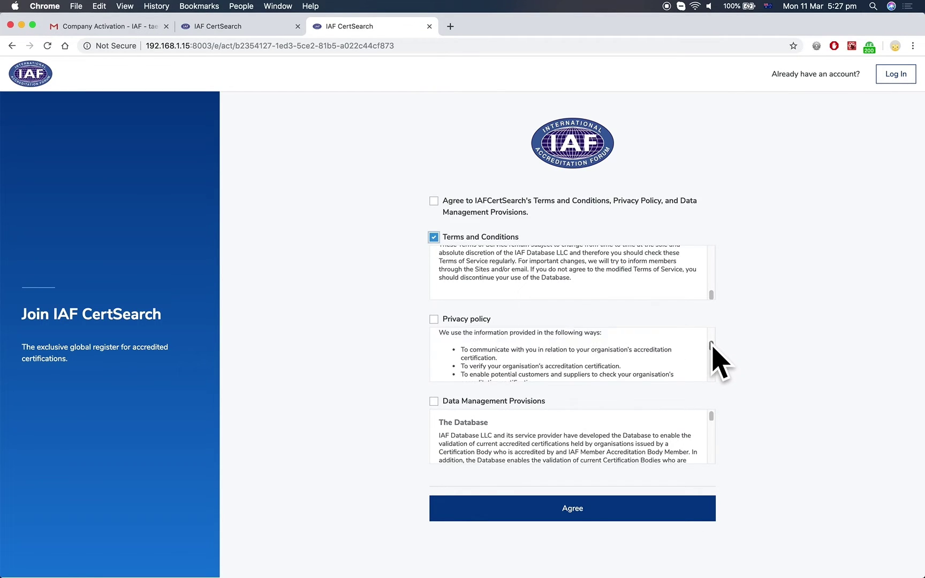
pyautogui.moveTo(712, 346); pyautogui.dragTo(711, 376)
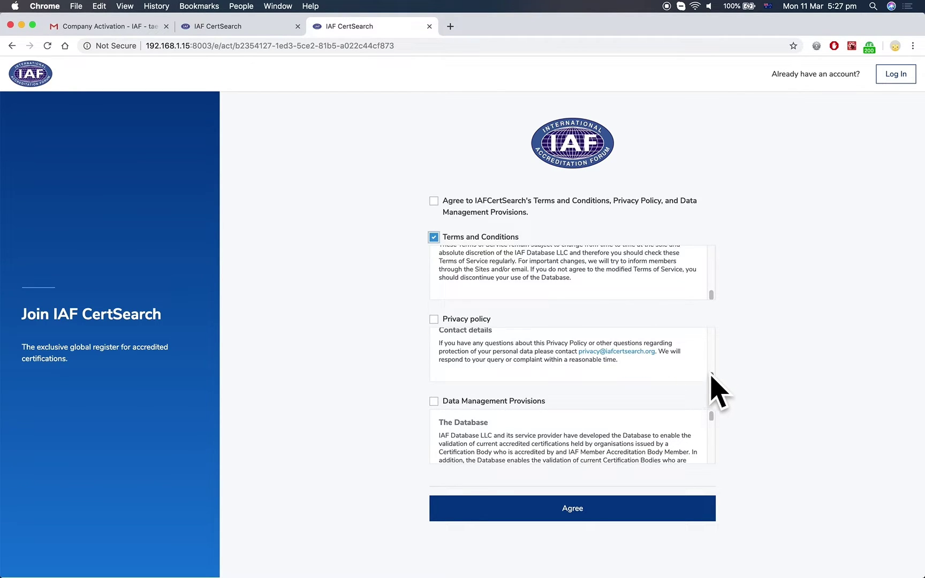
pyautogui.click(468, 321)
pyautogui.moveTo(710, 422); pyautogui.dragTo(706, 459)
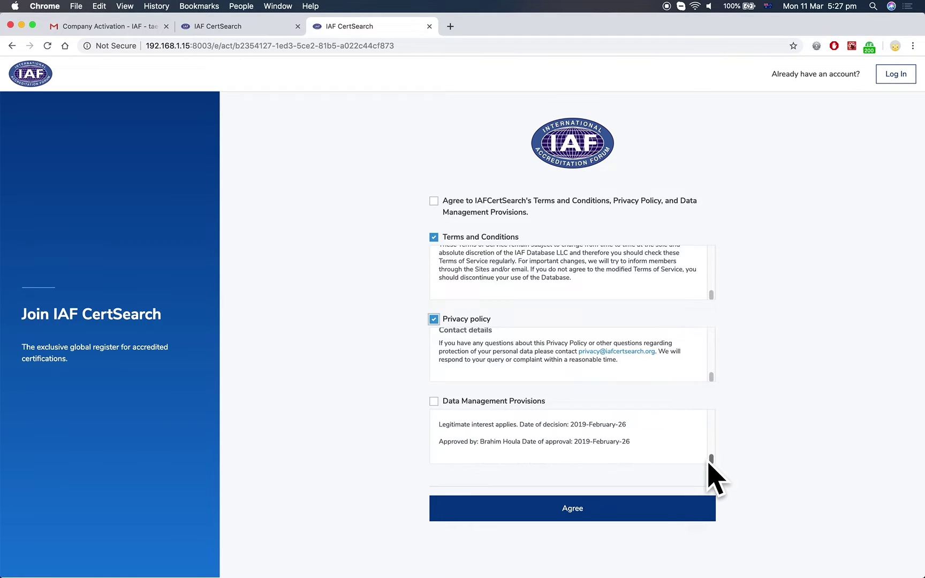
pyautogui.click(473, 402)
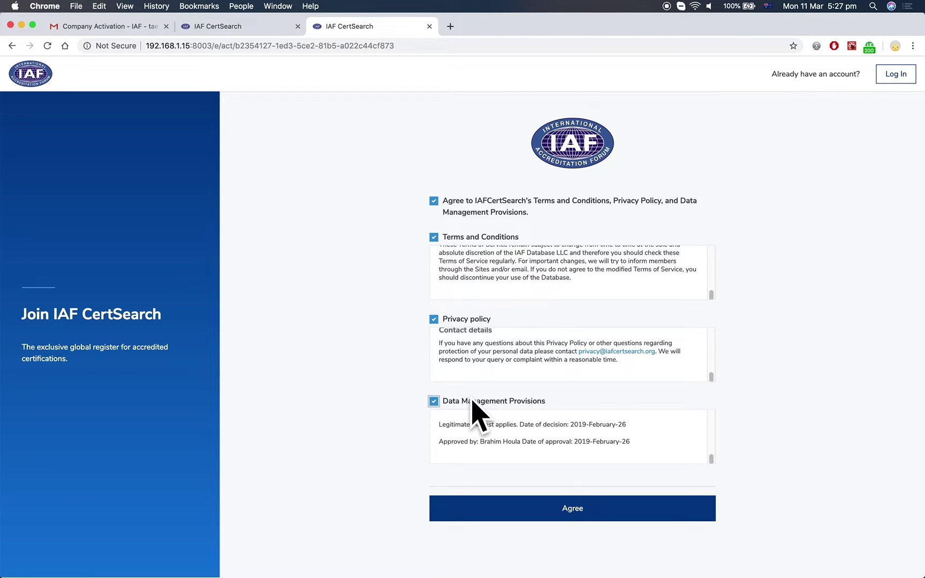
pyautogui.click(612, 511)
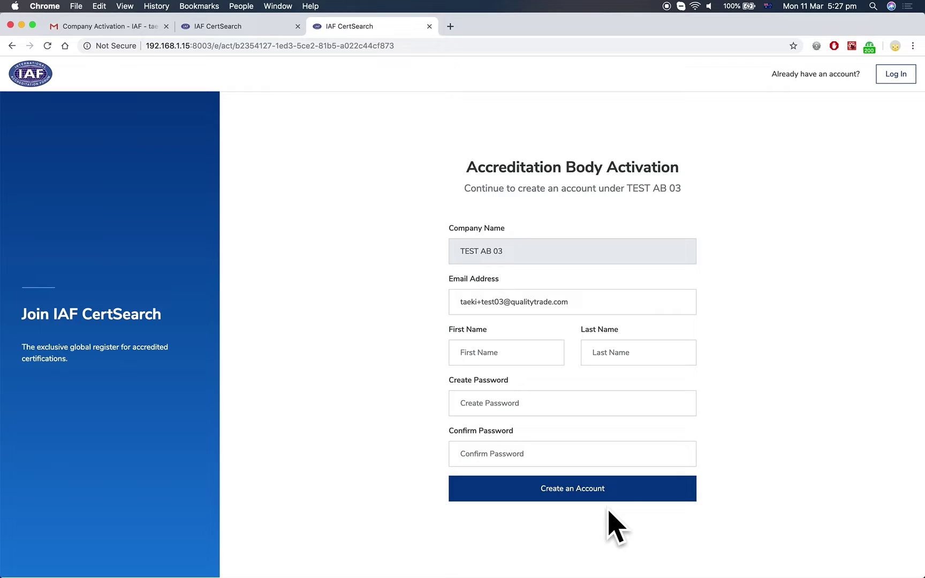
# - Enter the user's first and last name, set and confirm a password, and create the account
pyautogui.click(526, 353)
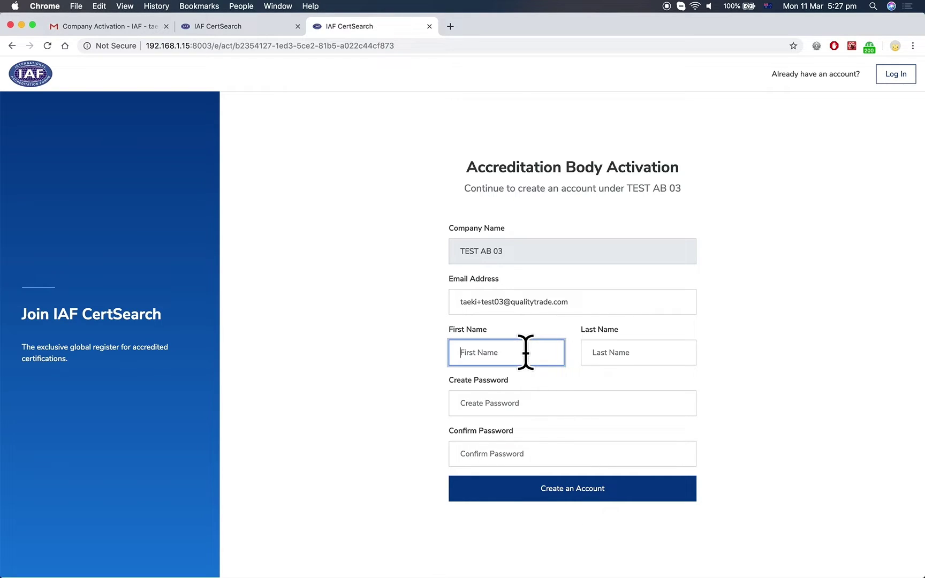
pyautogui.press('Tab')
pyautogui.press('Tab')
pyautogui.write('********')
pyautogui.press('Tab')
pyautogui.write('********')
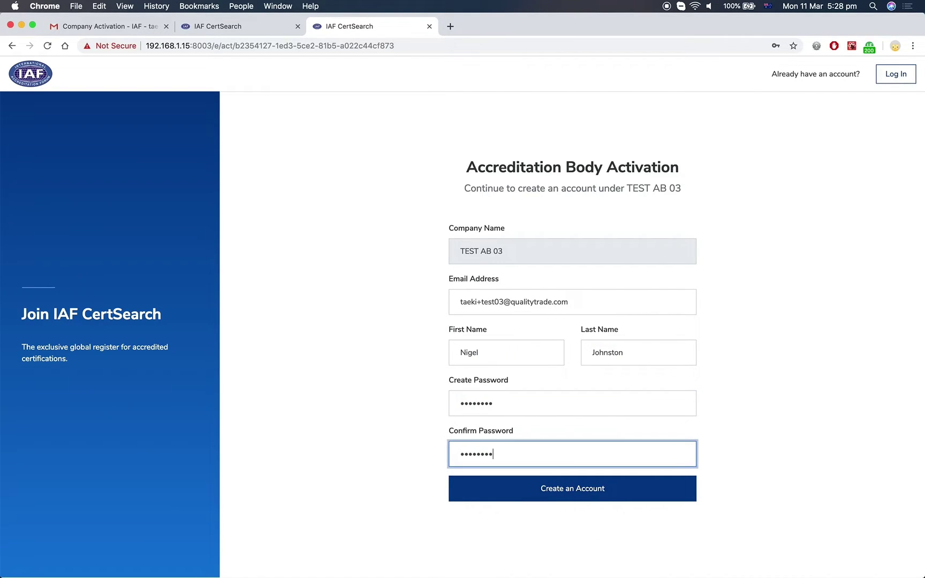
pyautogui.press('Return')
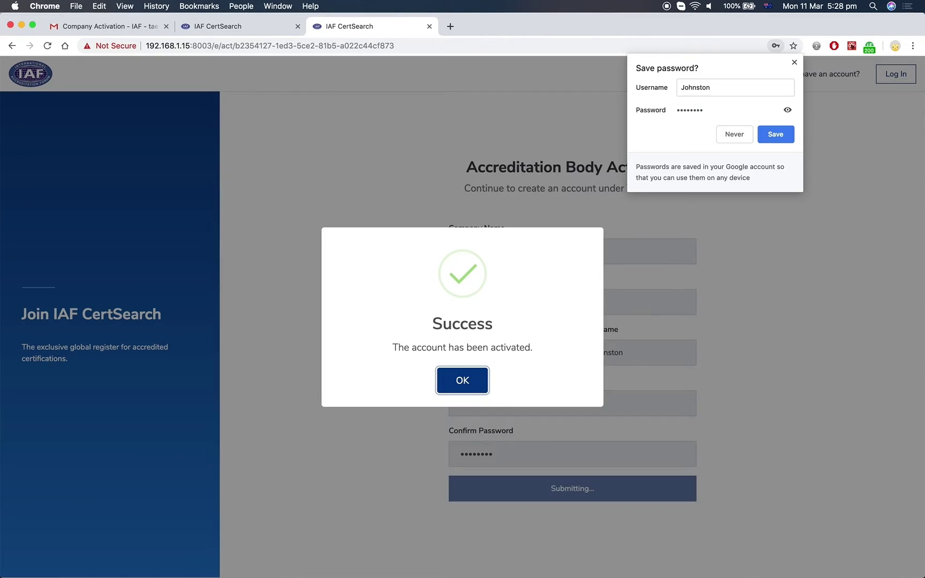
pyautogui.press('Return')
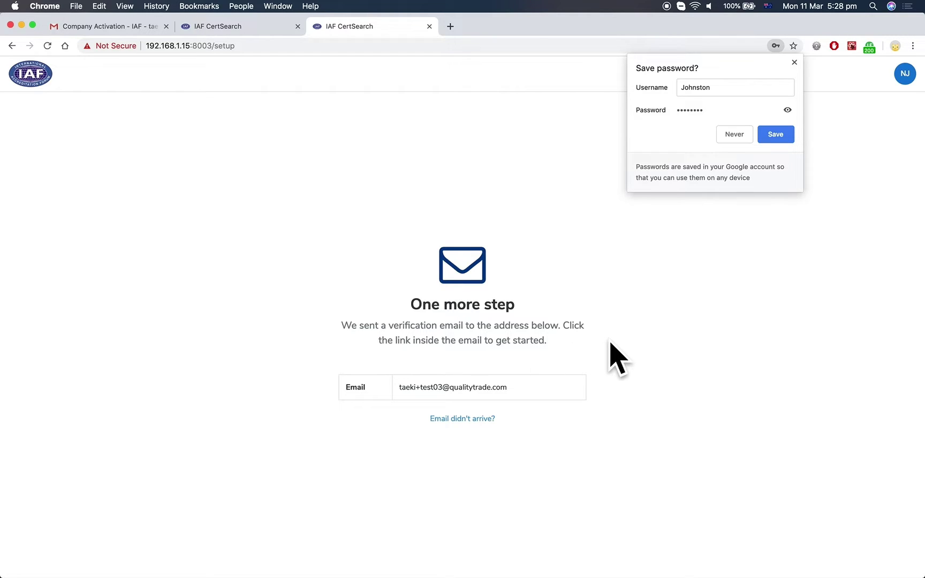
# - Open 'Please confirm your e-mail address - IAF' from the Gmail inbox and confirm the email
pyautogui.click(123, 28)
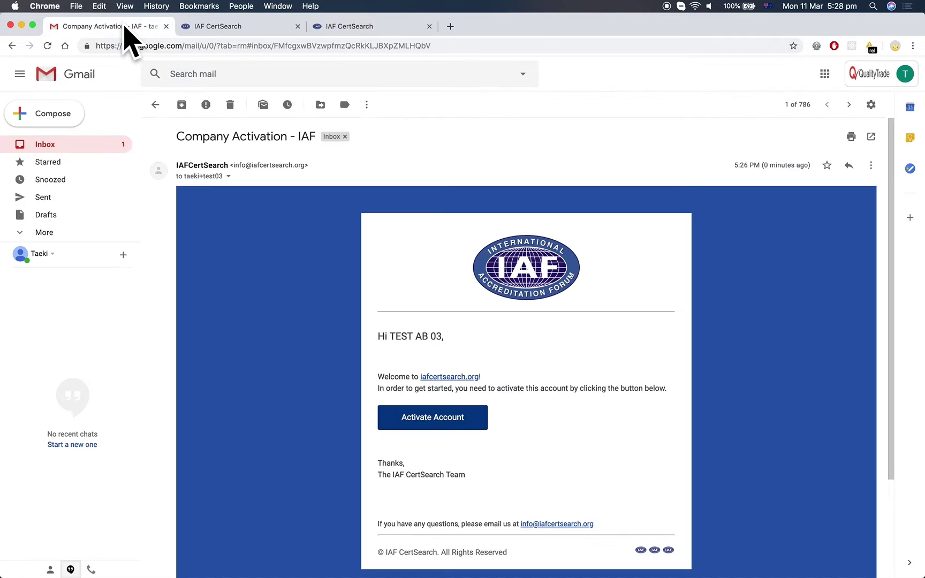
pyautogui.click(80, 153)
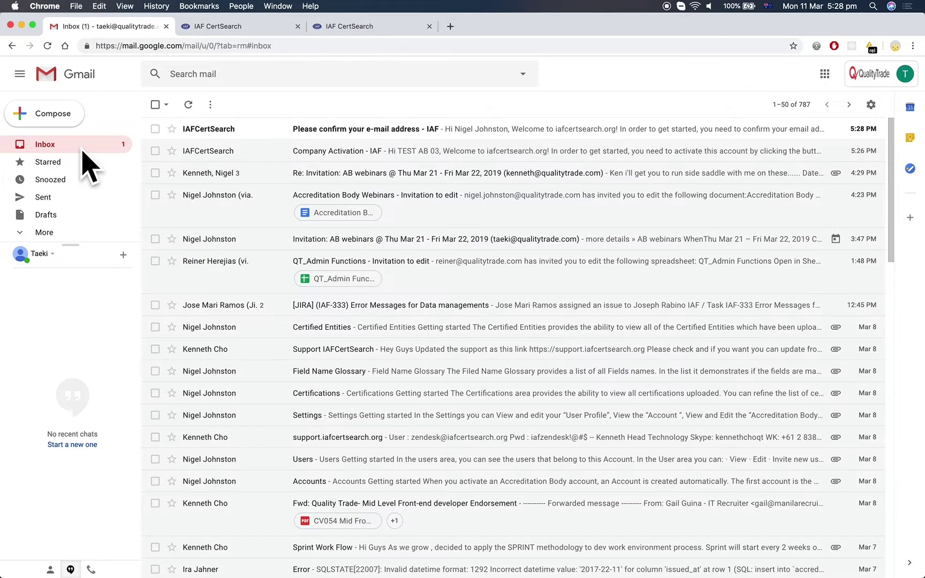
pyautogui.click(407, 151)
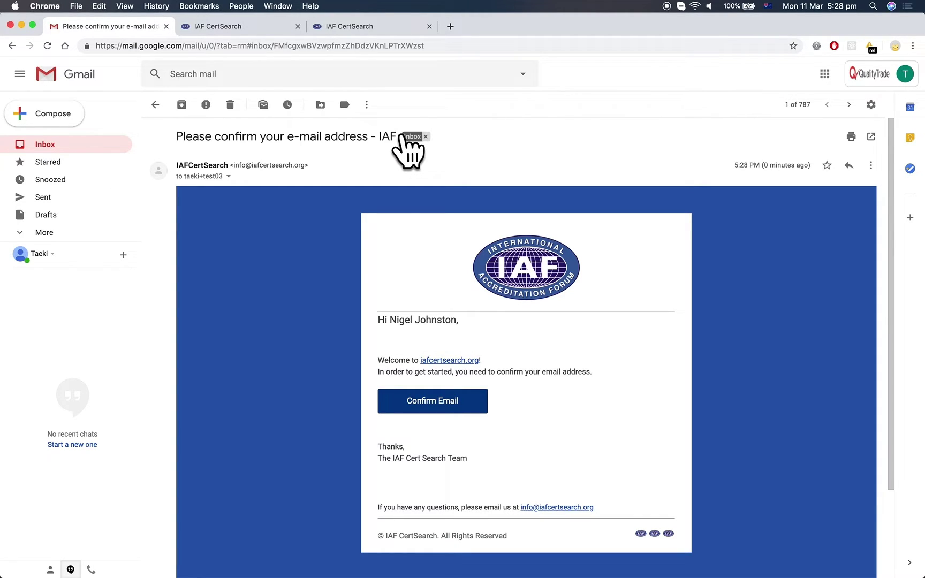
pyautogui.click(469, 412)
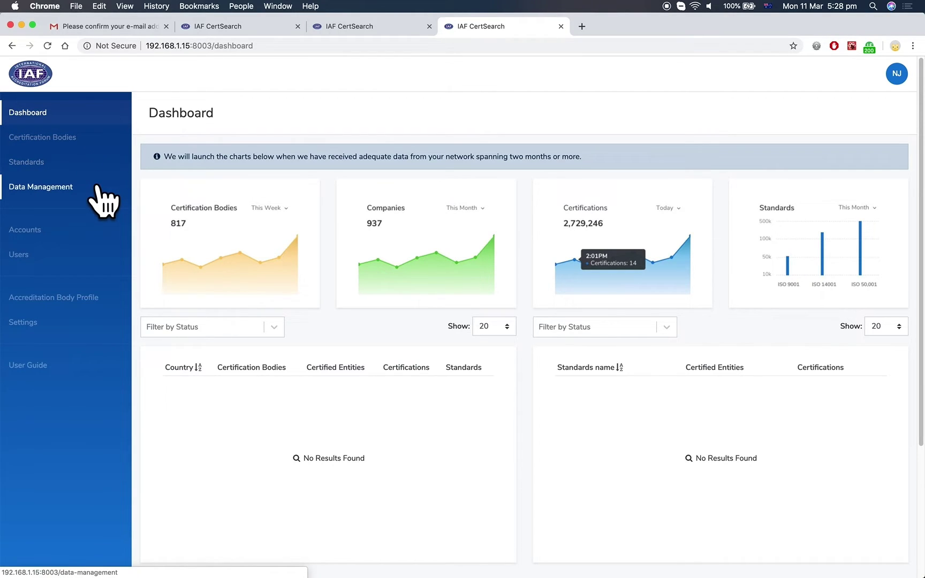
# - Open Certification Bodies from the sidebar, which shows 'No Results Found'
pyautogui.click(98, 141)
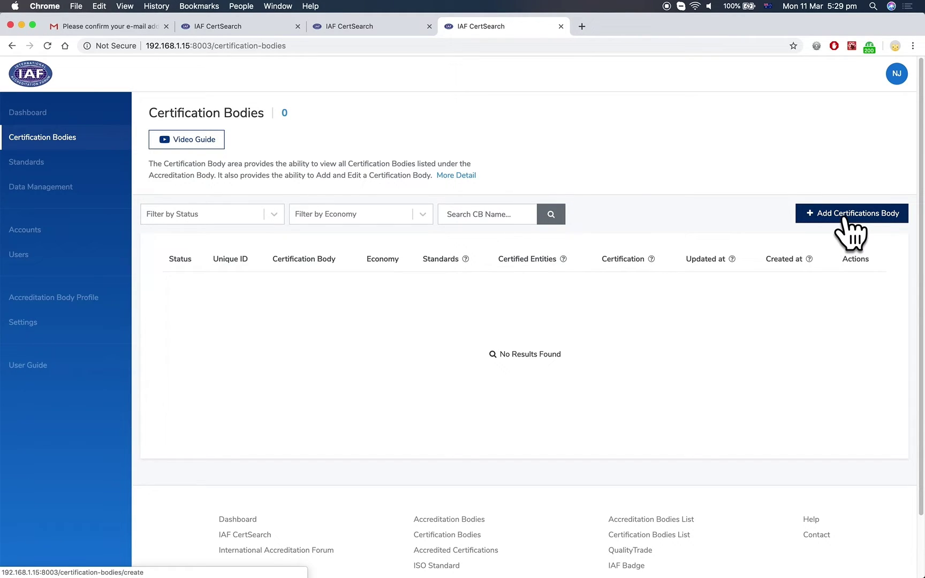
# - Glance at the Standards section, then open Data Management's File Upload page
pyautogui.click(86, 171)
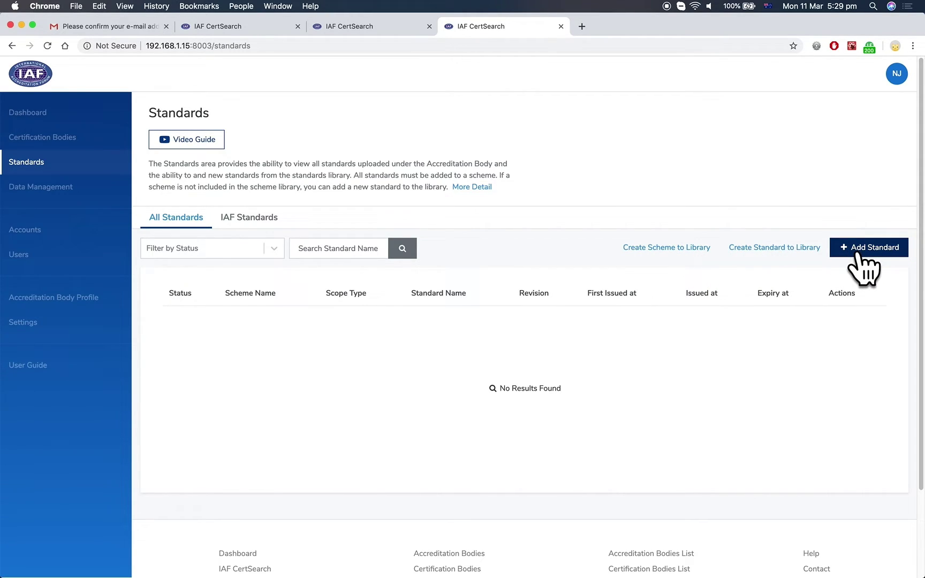
pyautogui.click(68, 191)
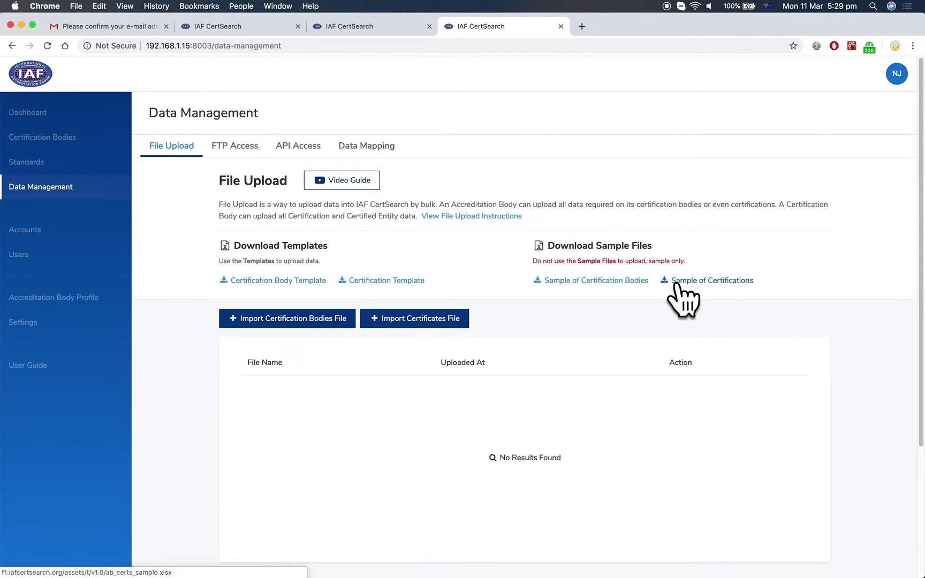
# - Step through the Accounts and Users lists, ending on the TEST AB 03 Accreditation Body Profile
pyautogui.click(78, 231)
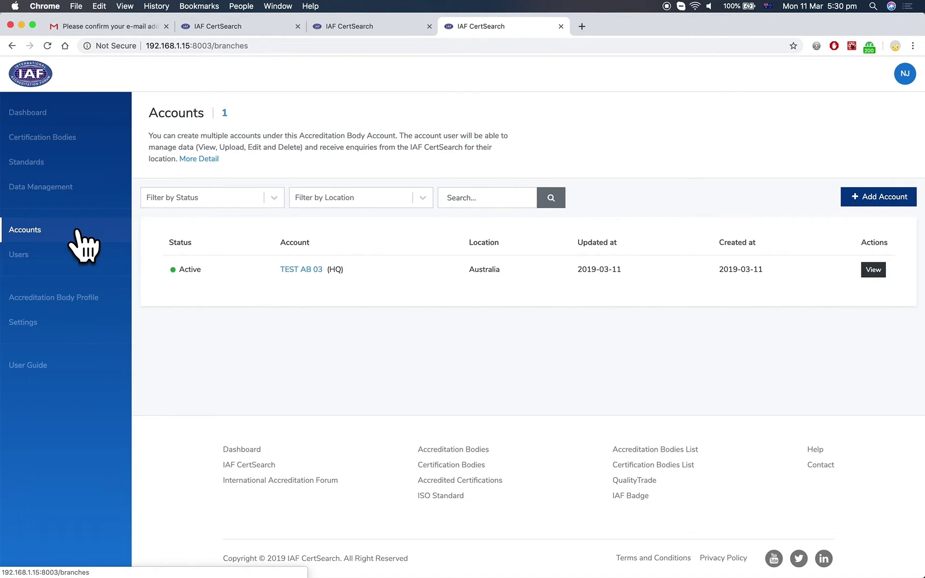
pyautogui.click(86, 268)
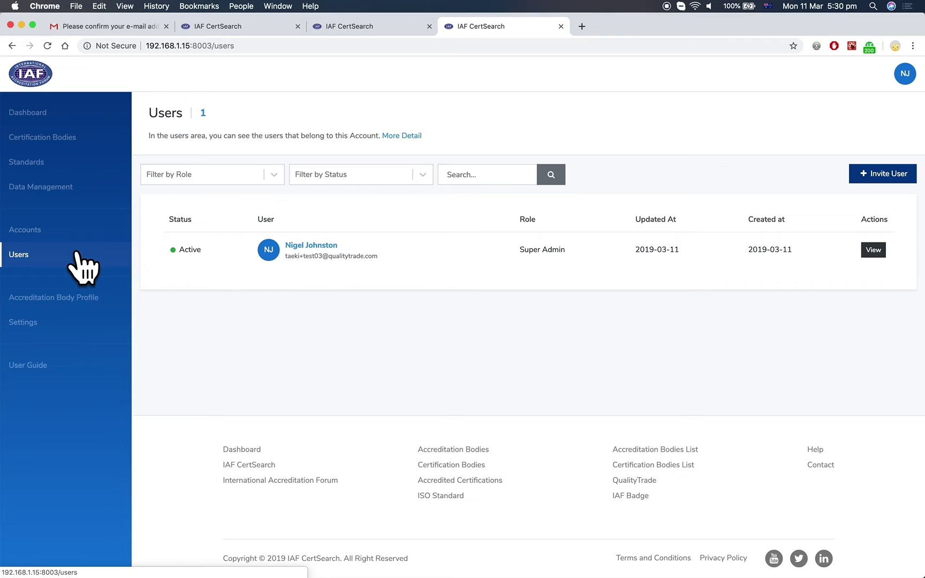
pyautogui.click(84, 309)
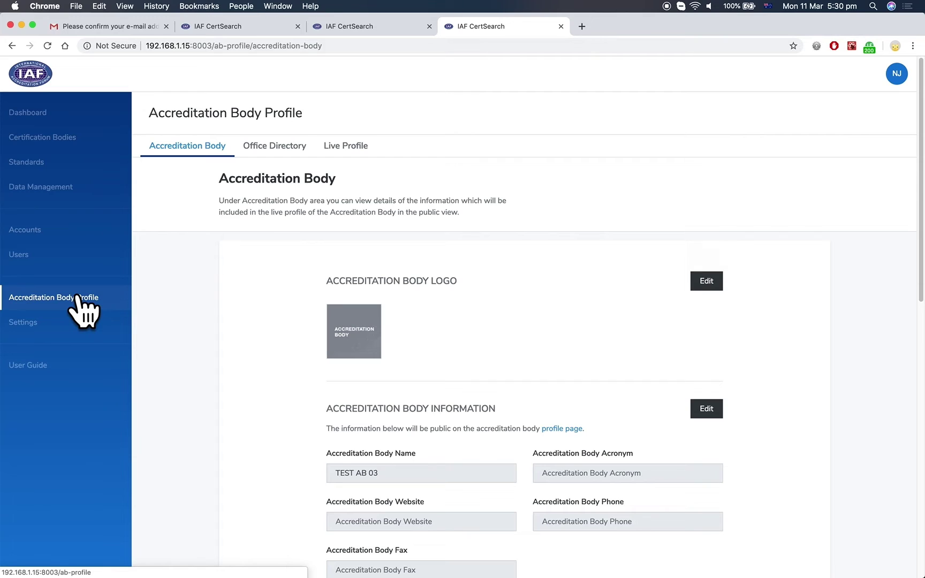
# - Scroll through the accreditation body profile, then open Settings to view the Super Admin user settings
pyautogui.scroll(-5, 84, 309)
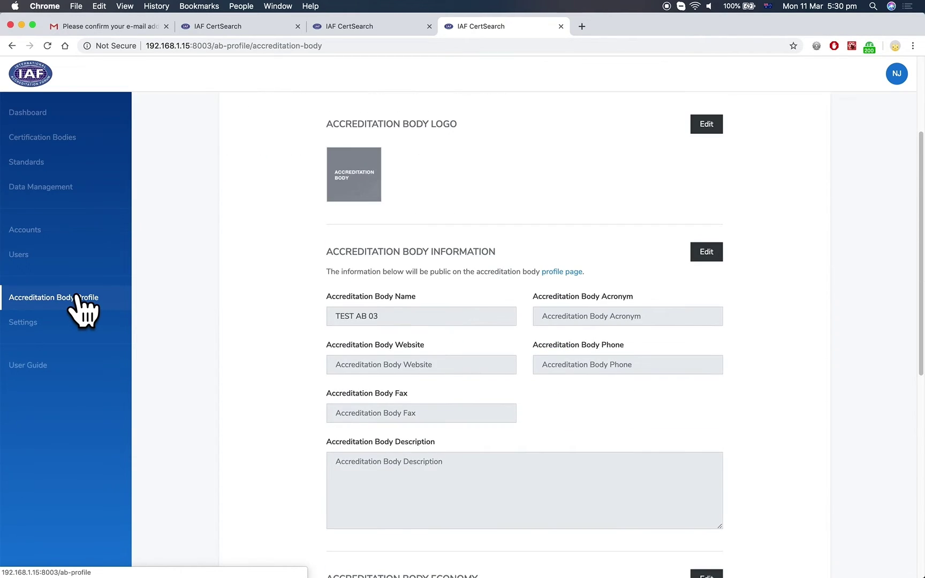
pyautogui.scroll(-6, 84, 309)
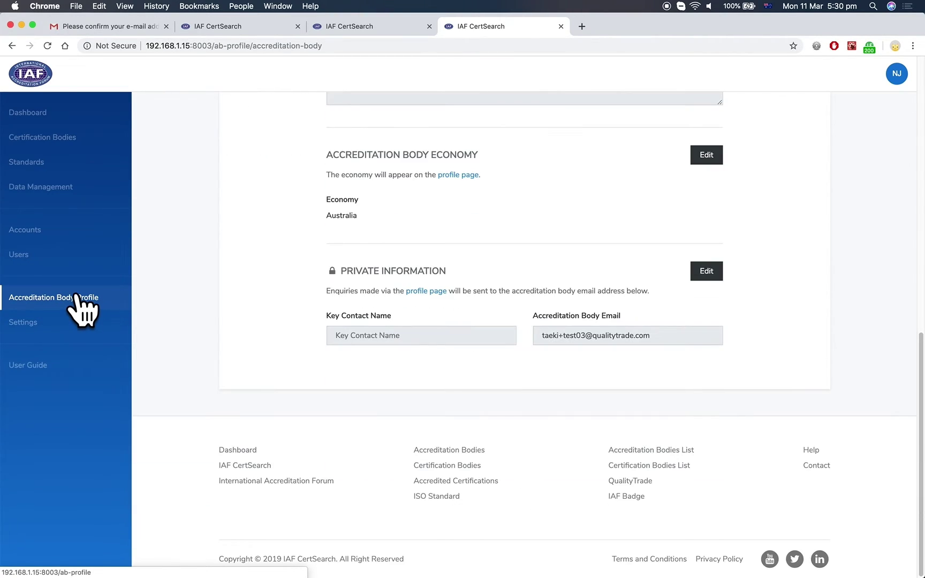
pyautogui.scroll(3, 84, 309)
pyautogui.scroll(8, 84, 310)
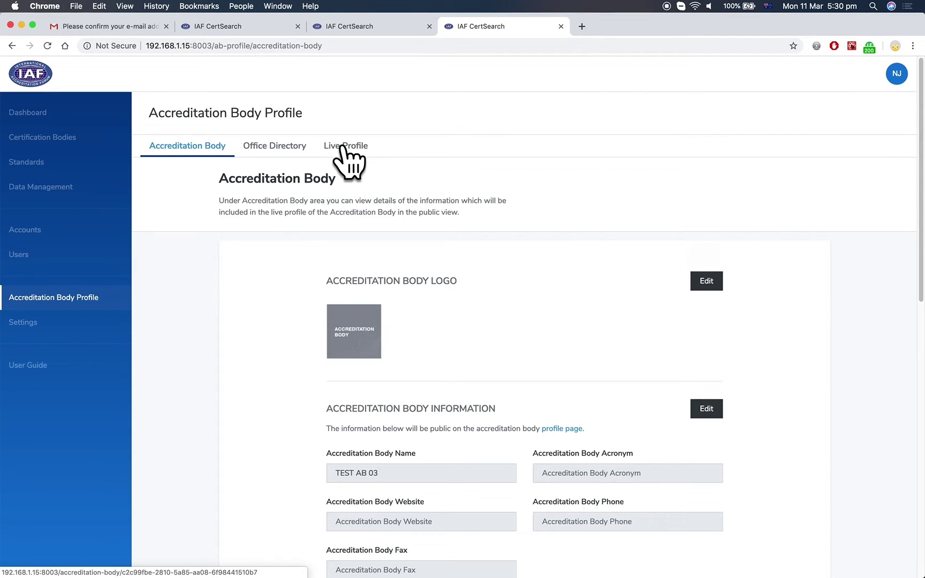
pyautogui.click(88, 325)
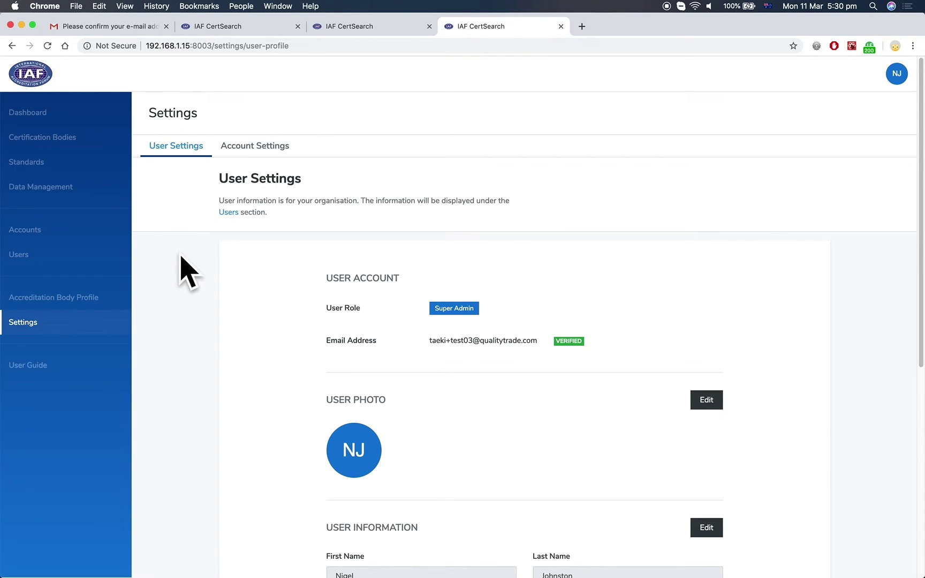
# - View the Account Settings tab, then open the Technical Instructions user guide
pyautogui.click(284, 161)
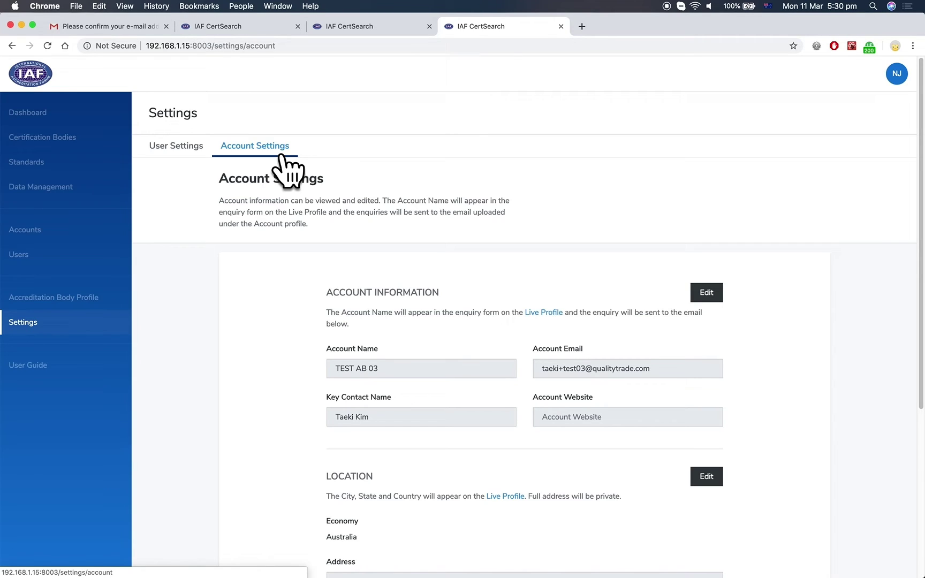
pyautogui.click(45, 387)
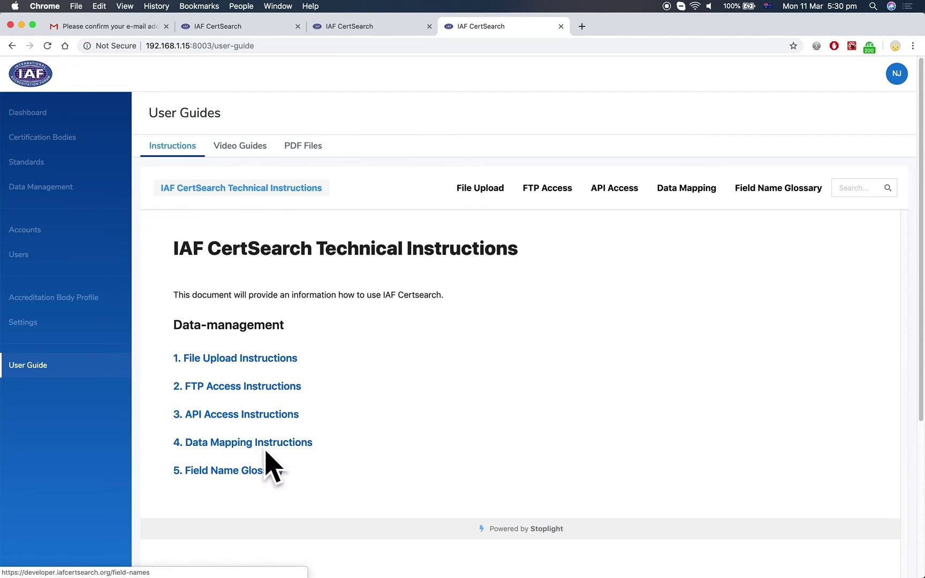
# - Read '1. File Upload Instructions' through 'How it works' to the 'How to set up' section
pyautogui.click(288, 360)
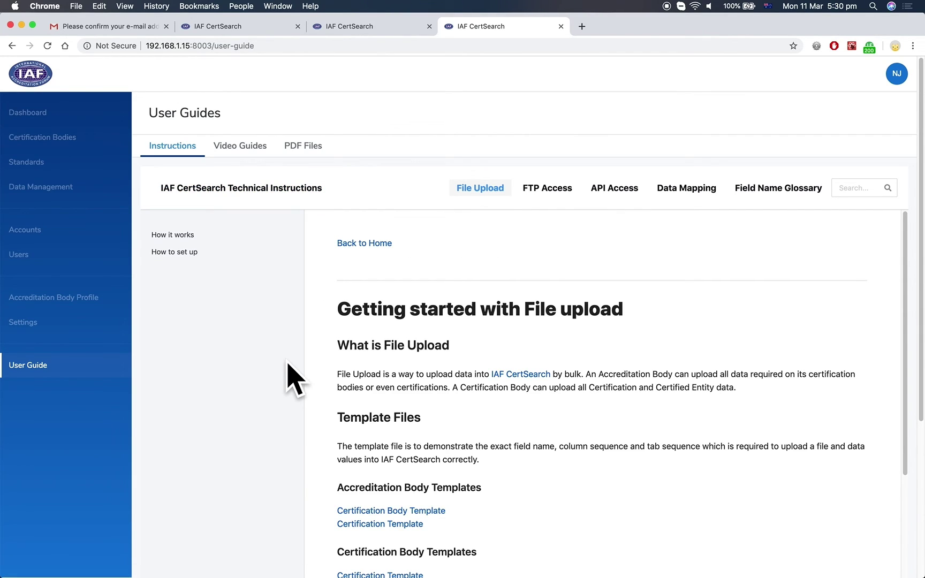
pyautogui.scroll(-5, 298, 374)
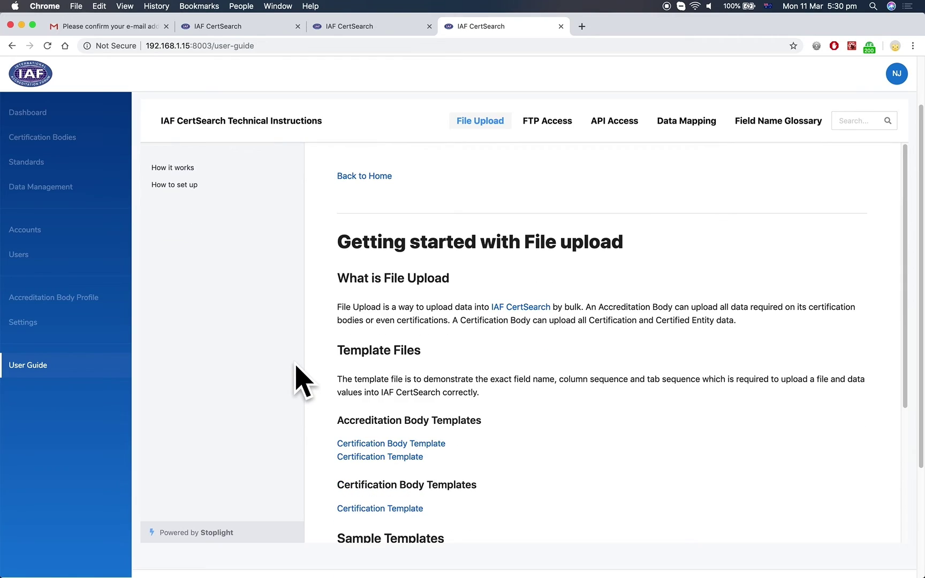
pyautogui.scroll(5, 298, 377)
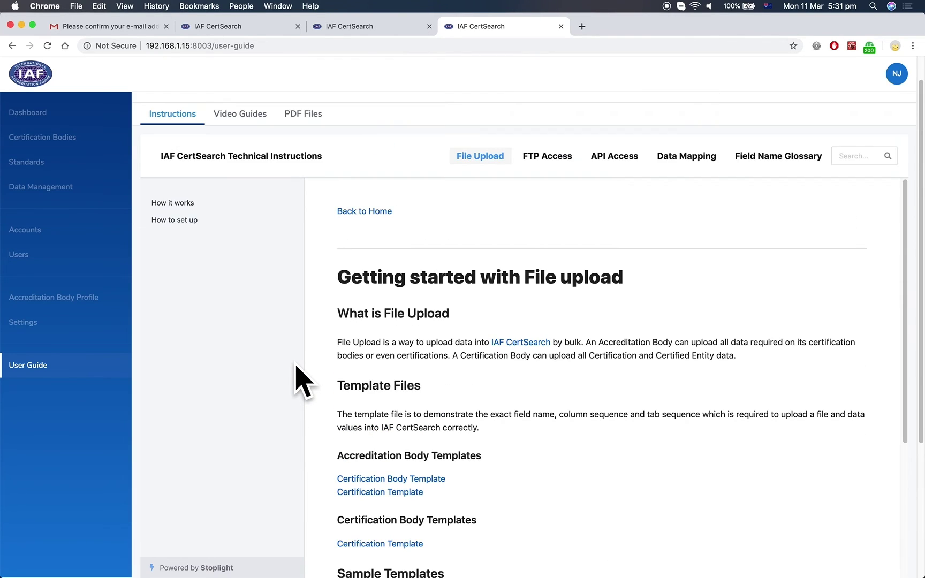
pyautogui.click(198, 206)
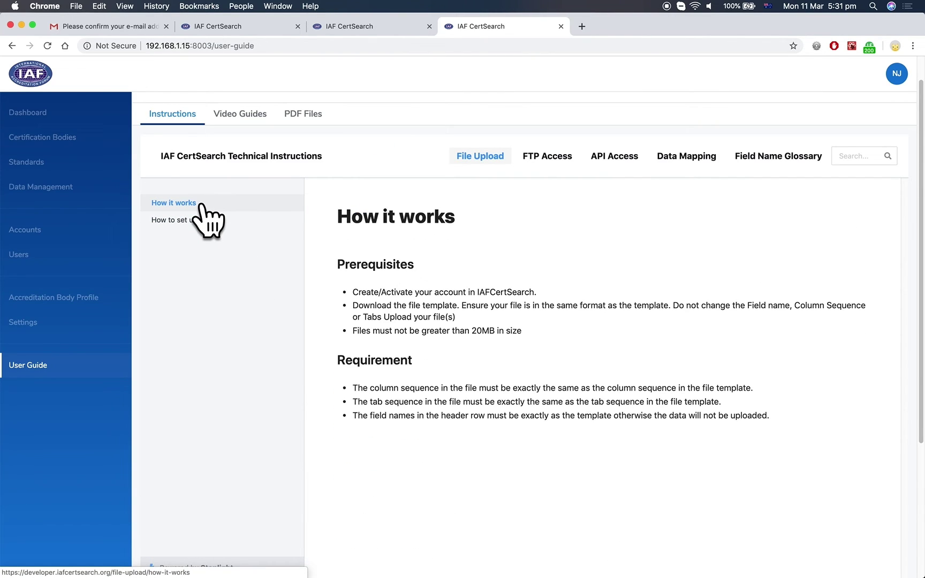
pyautogui.click(195, 223)
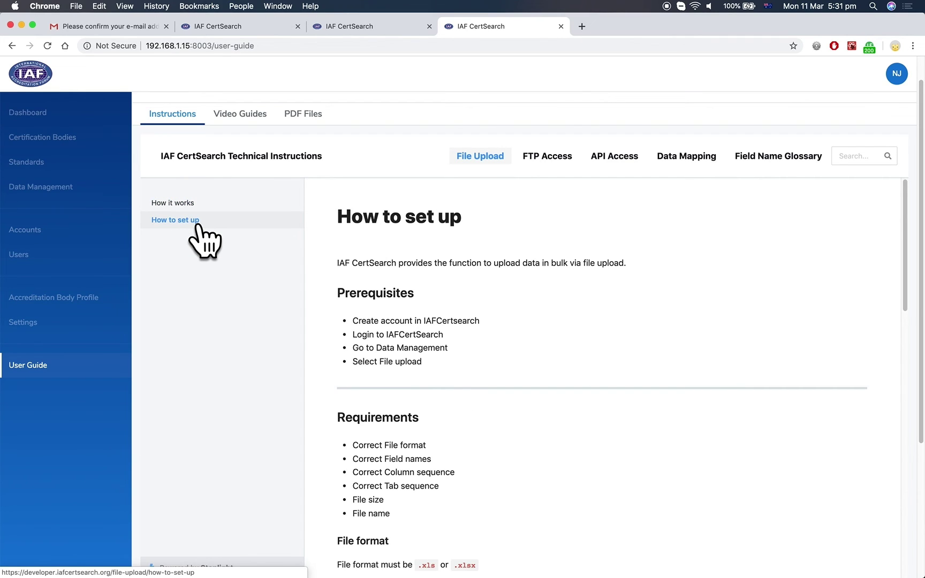